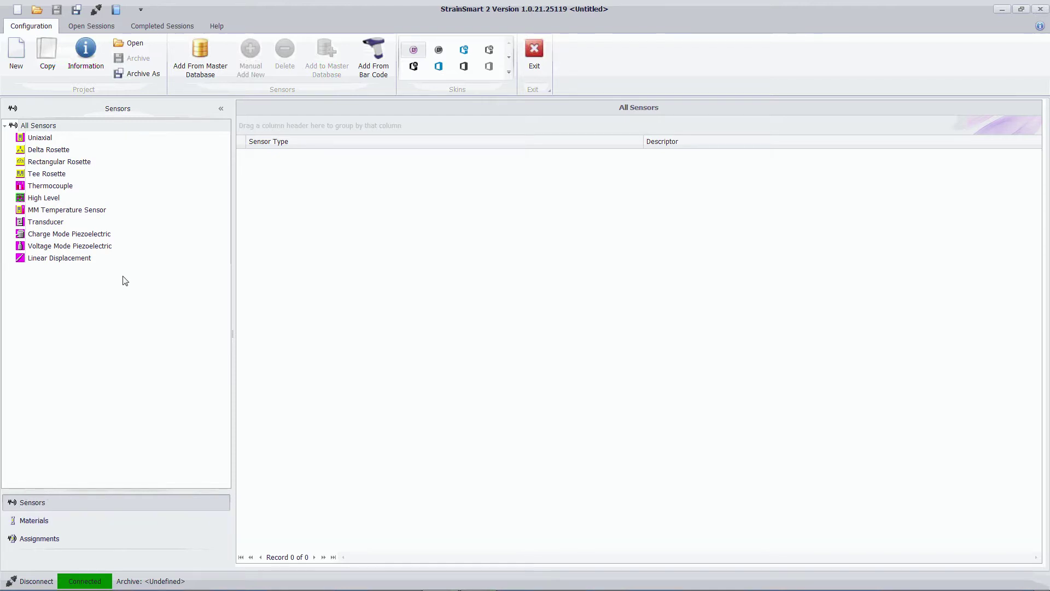
- Add a Rectangular Rosette sensor named 'Rectangular Rosette 1' with gage factor 2.000, 350 ohms, 1.500 V excitation
{"action": "right_click", "coordinate": [52, 163]}
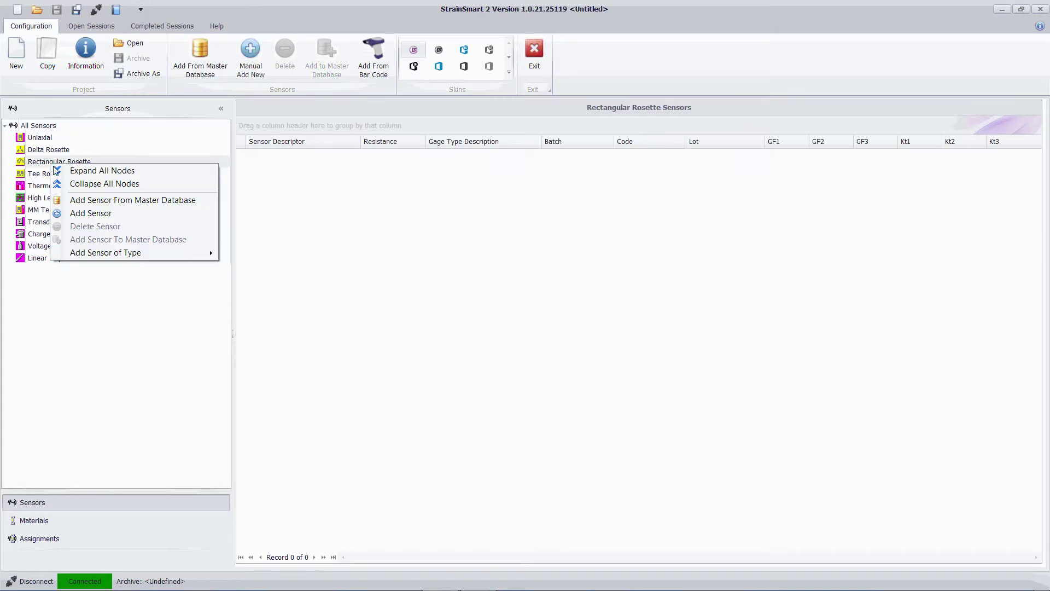
{"action": "left_click", "coordinate": [102, 215]}
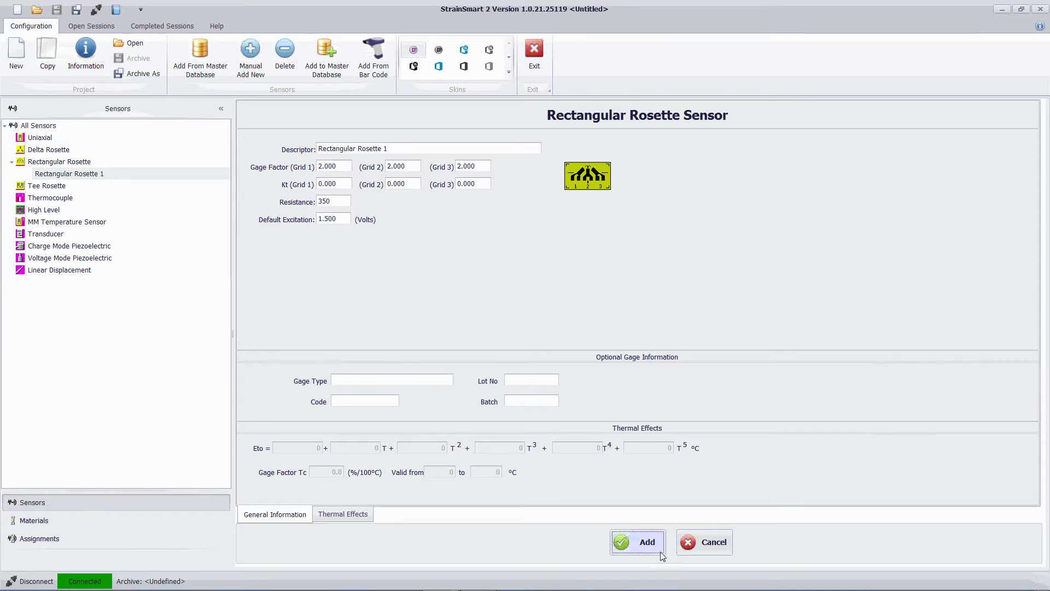
{"action": "left_click", "coordinate": [642, 544]}
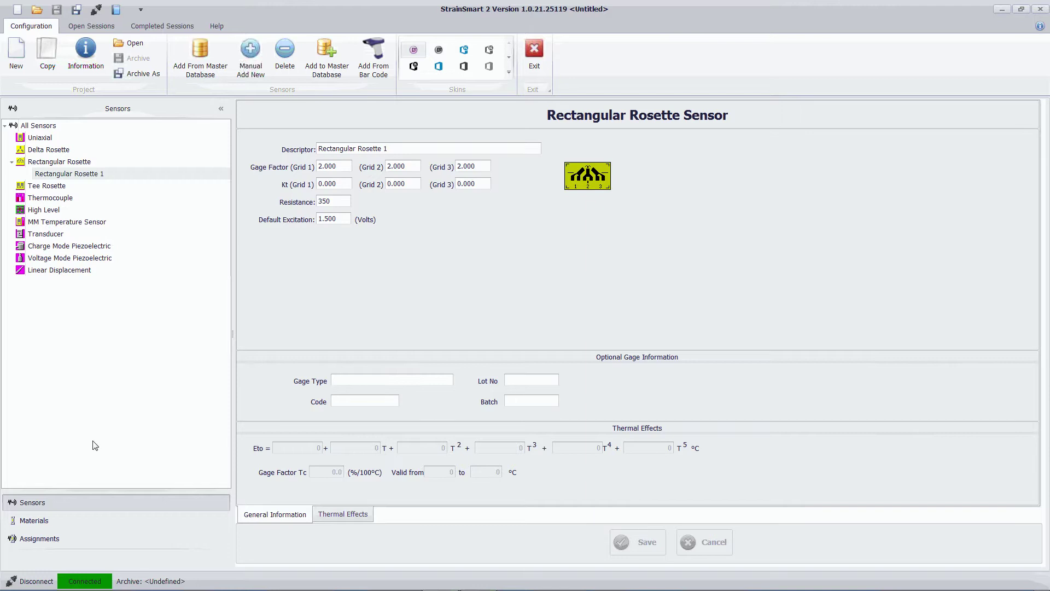
- Assign Rectangular Rosette 1's grids 1–3 to S1-Ch1, S1-Ch2 and S1-Ch3 on input 1, and save
{"action": "left_click", "coordinate": [37, 541]}
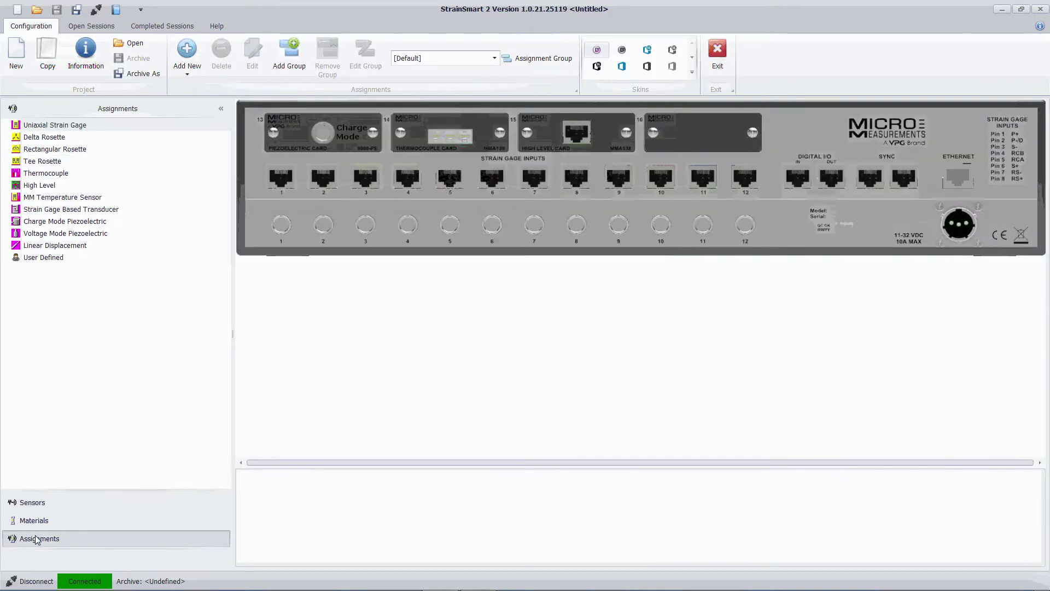
{"action": "right_click", "coordinate": [285, 178]}
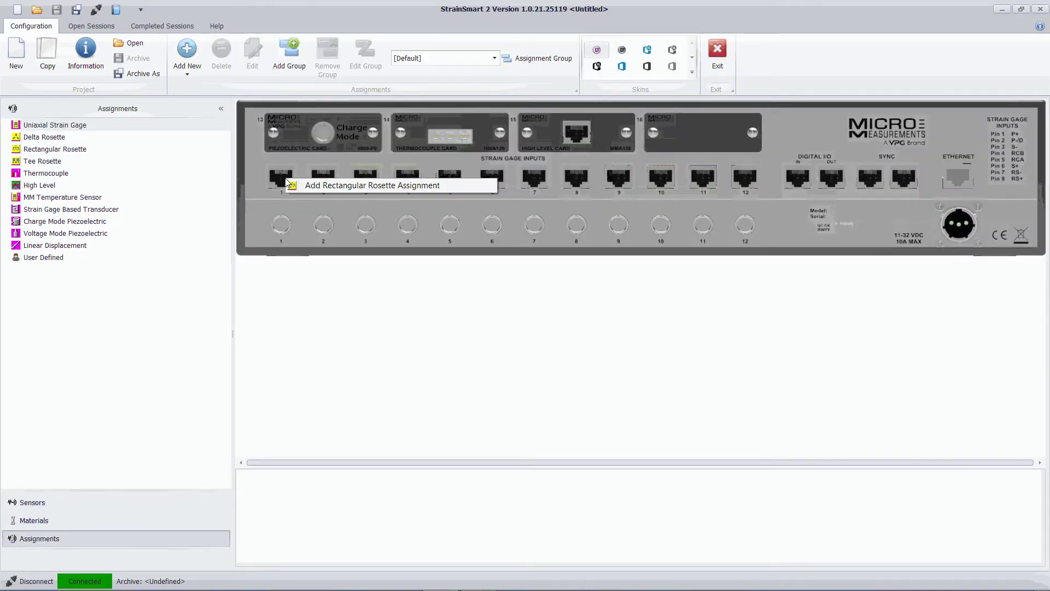
{"action": "left_click", "coordinate": [314, 183]}
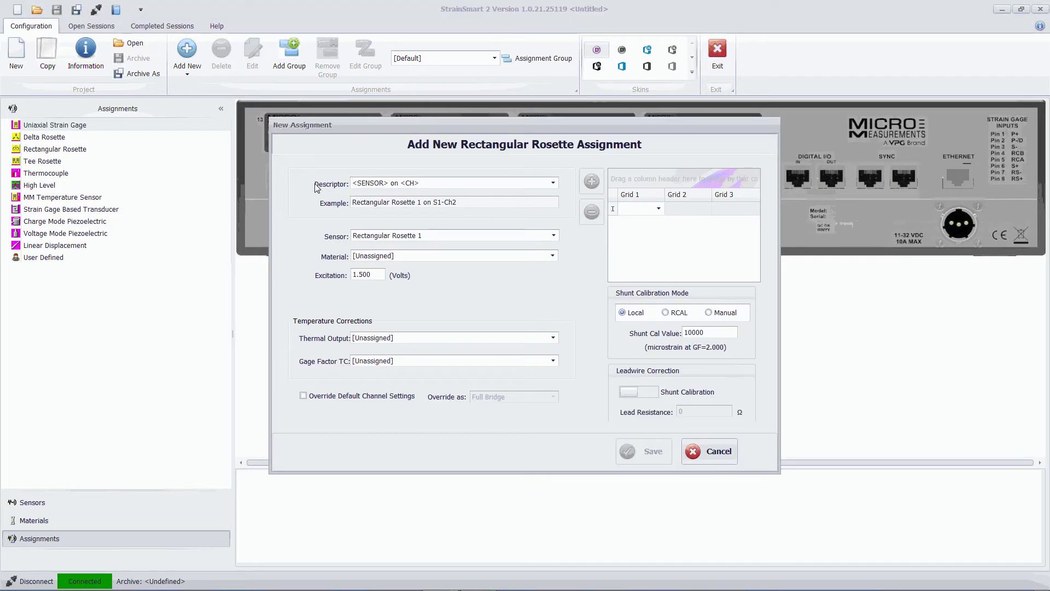
{"action": "left_click", "coordinate": [658, 209]}
{"action": "left_click", "coordinate": [650, 221]}
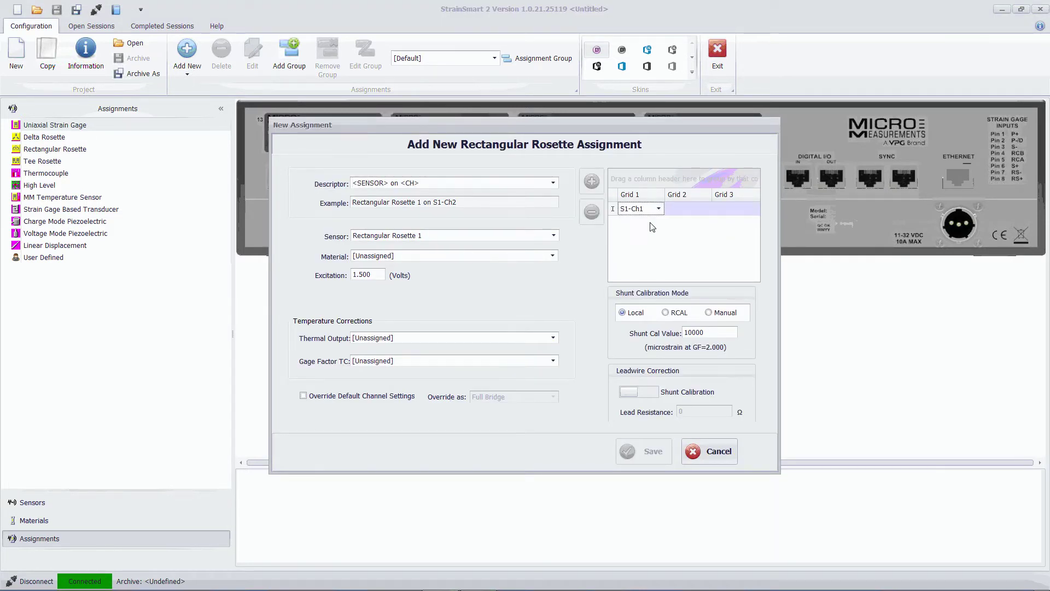
{"action": "left_click", "coordinate": [702, 214]}
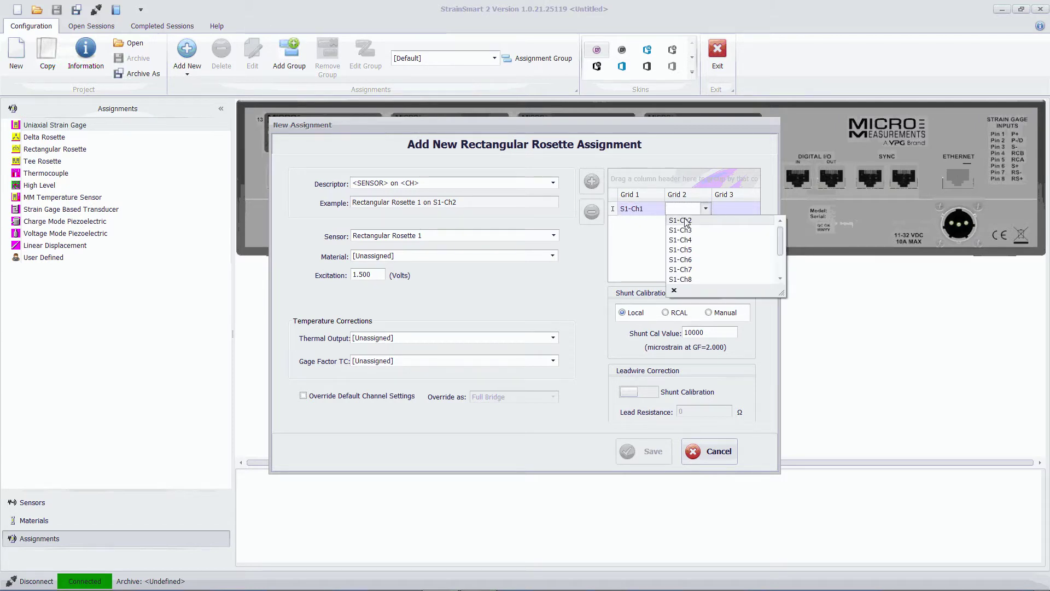
{"action": "left_click", "coordinate": [702, 226]}
{"action": "left_click", "coordinate": [739, 213]}
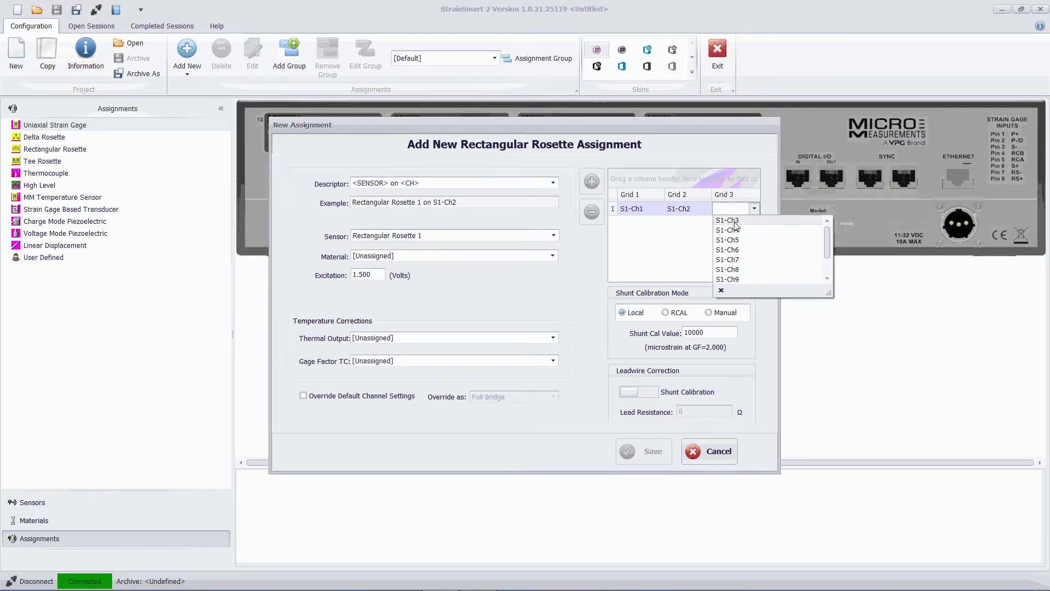
{"action": "left_click", "coordinate": [735, 223]}
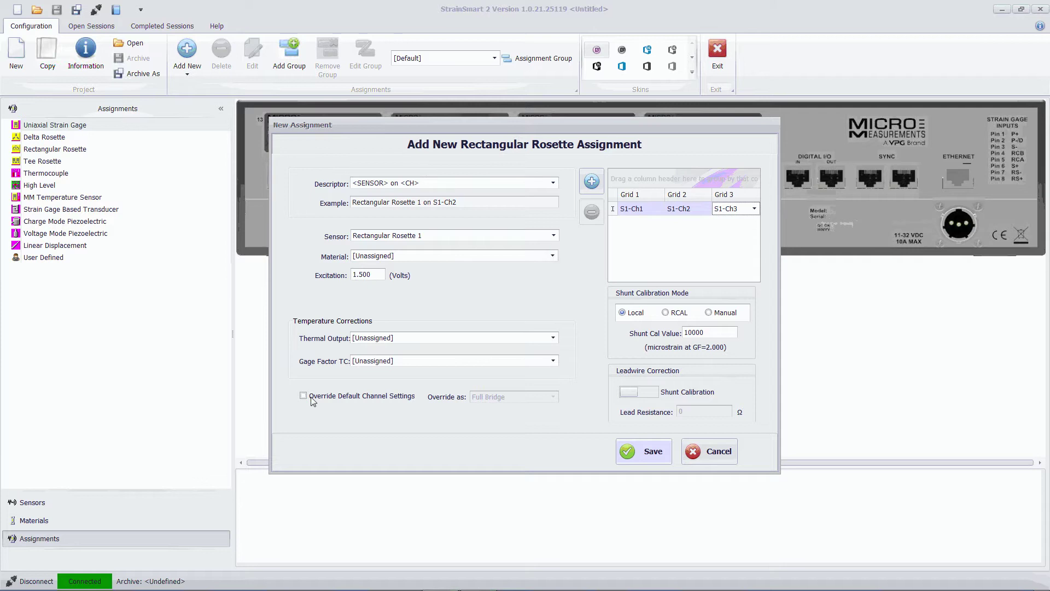
{"action": "left_click", "coordinate": [651, 453]}
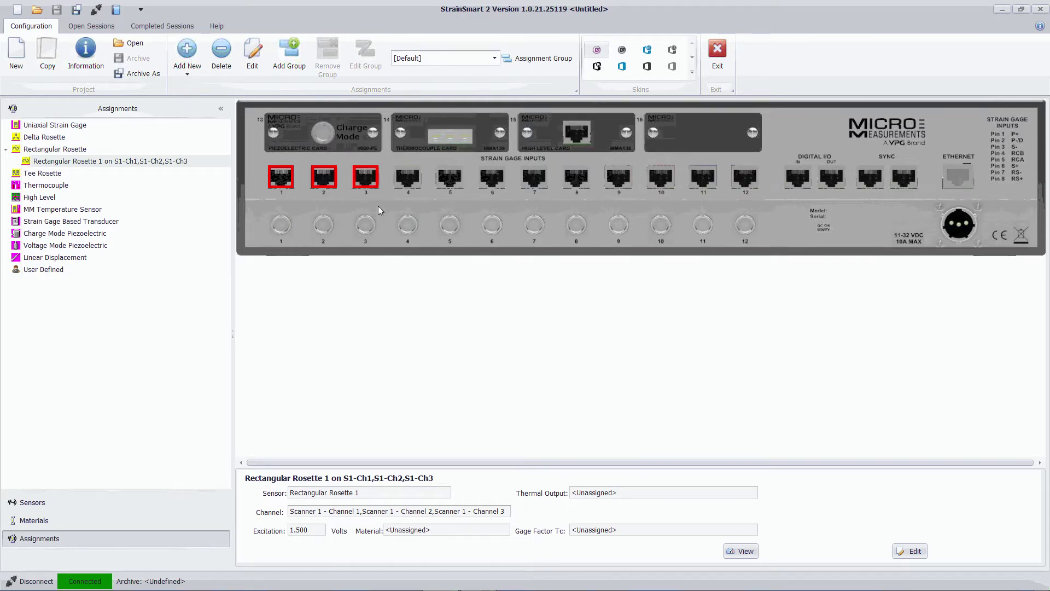
{"action": "left_click", "coordinate": [96, 28]}
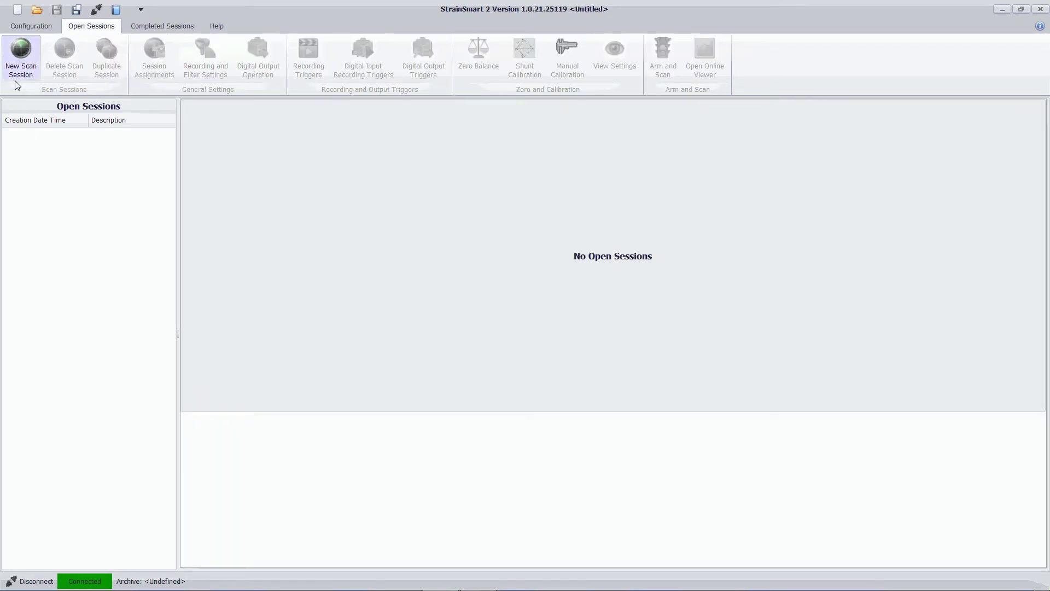
- Create scan Session #1 with a scan rate of 5000 and a 1250 Hz filter
{"action": "left_click", "coordinate": [24, 55]}
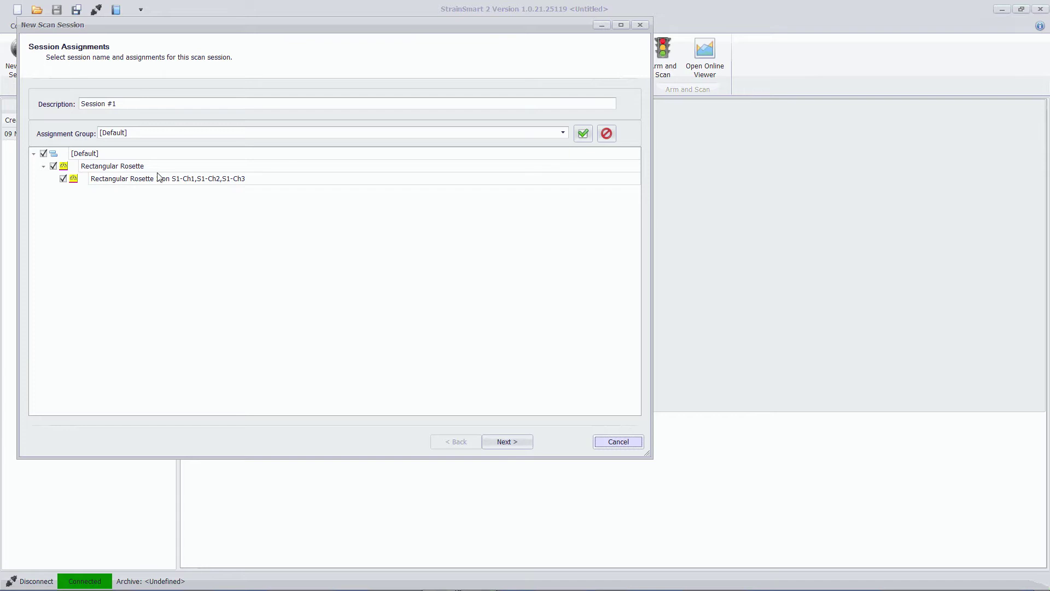
{"action": "left_click", "coordinate": [506, 442]}
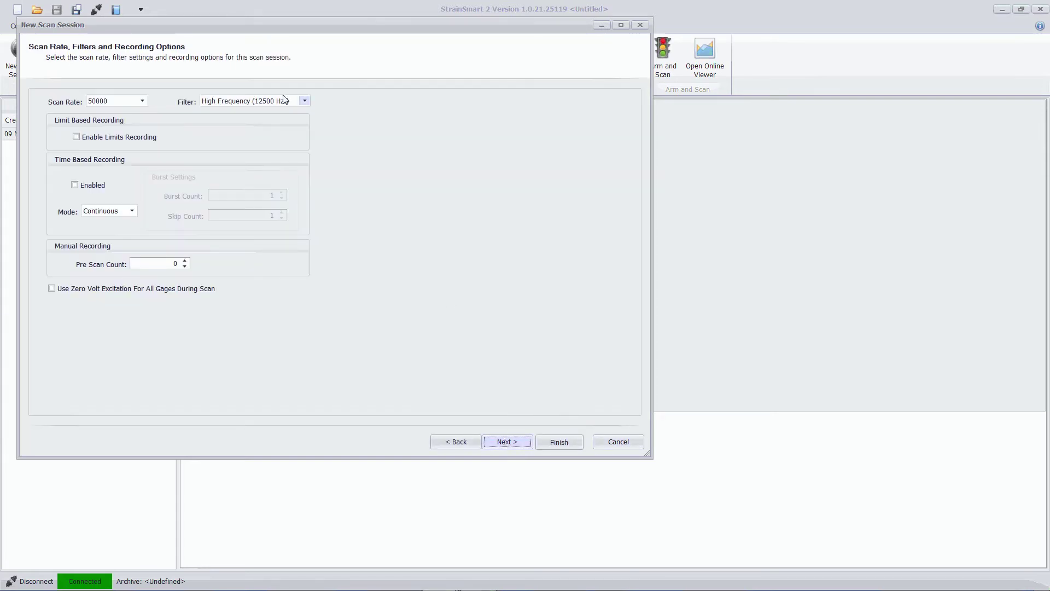
{"action": "left_click", "coordinate": [142, 100]}
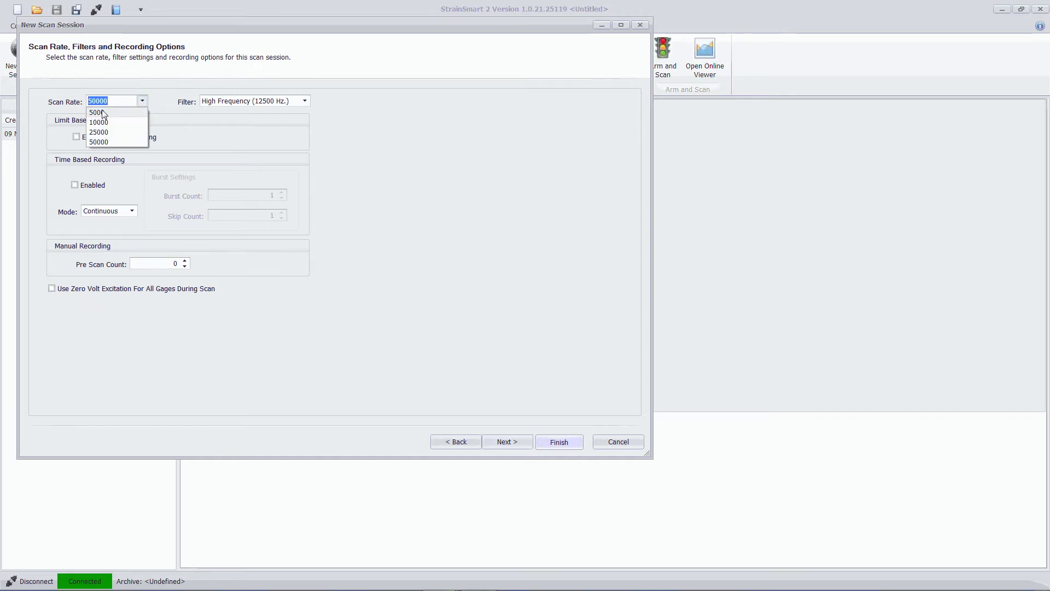
{"action": "left_click", "coordinate": [103, 113]}
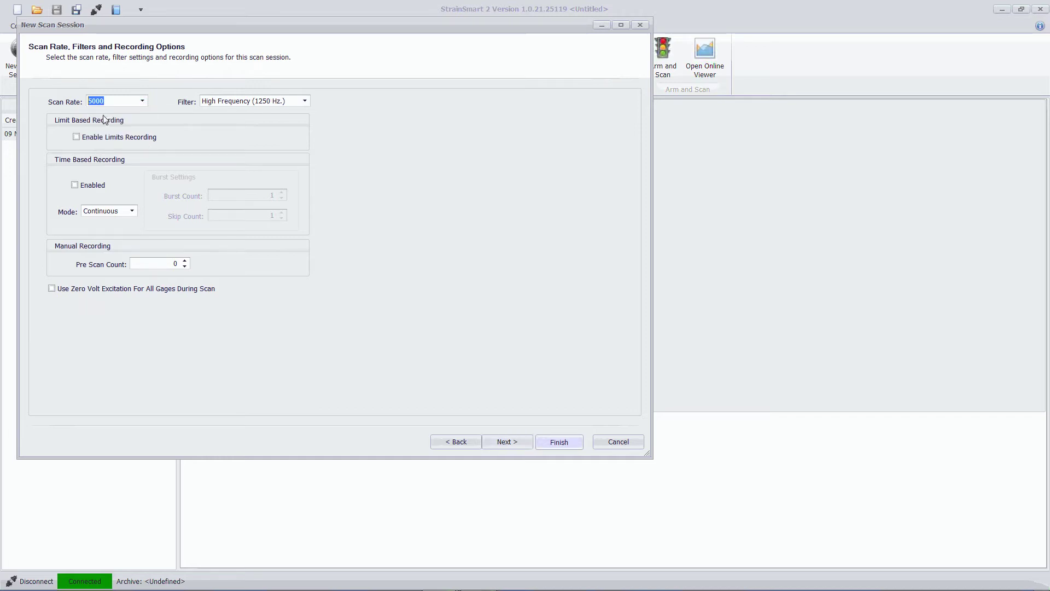
{"action": "left_click", "coordinate": [564, 445]}
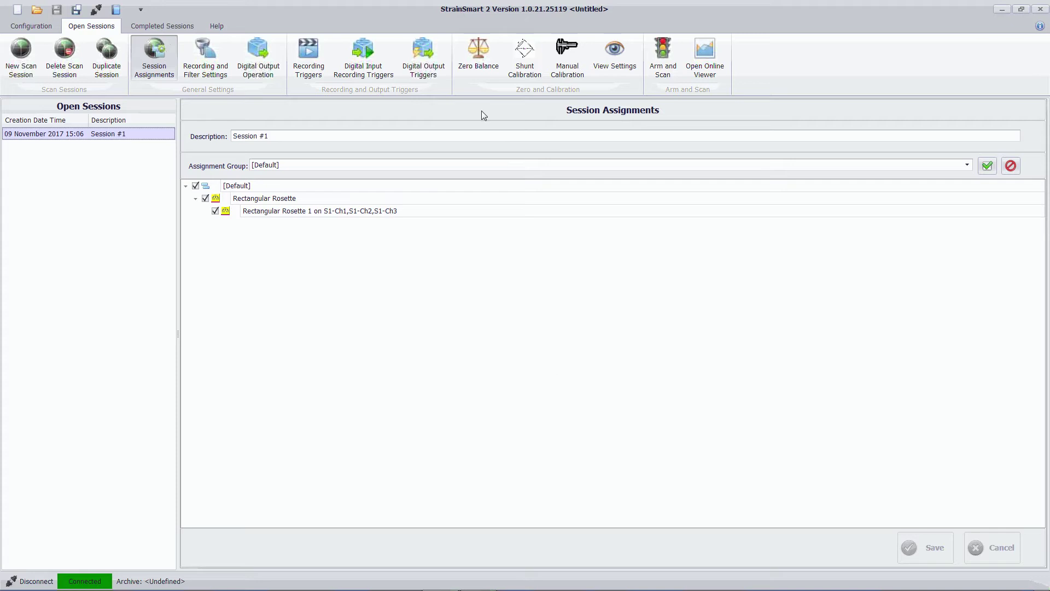
- Set zero on the rosette's three channels and perform shunt calibration on them
{"action": "left_click", "coordinate": [487, 57]}
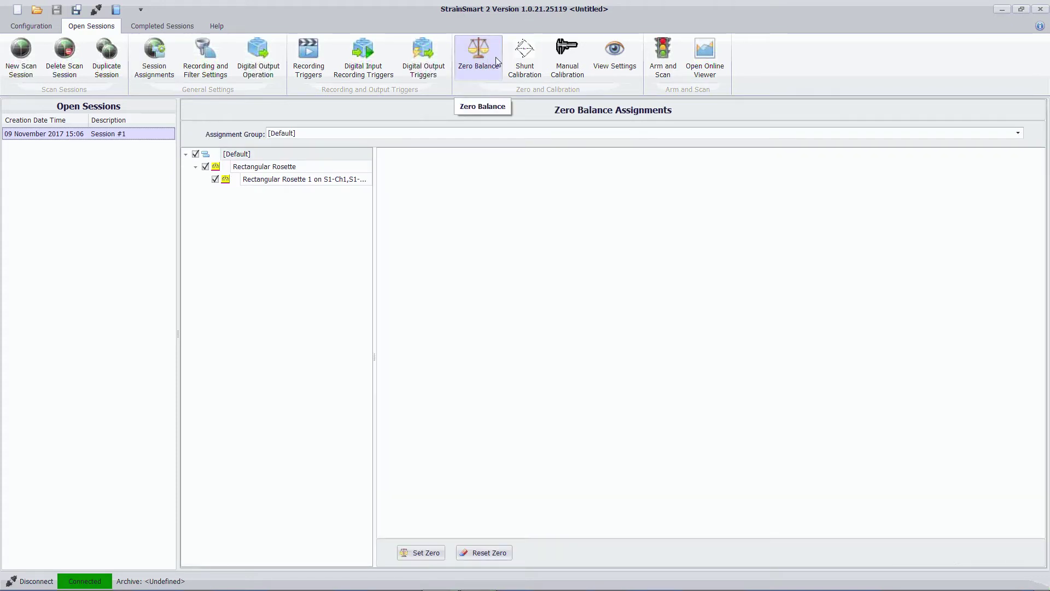
{"action": "left_click", "coordinate": [427, 554]}
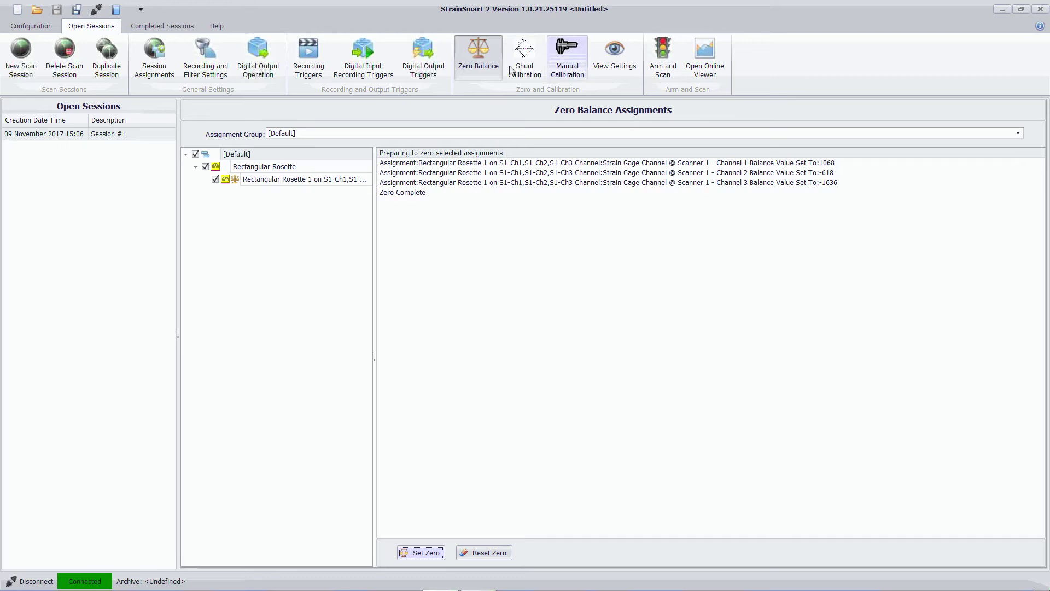
{"action": "left_click", "coordinate": [524, 55]}
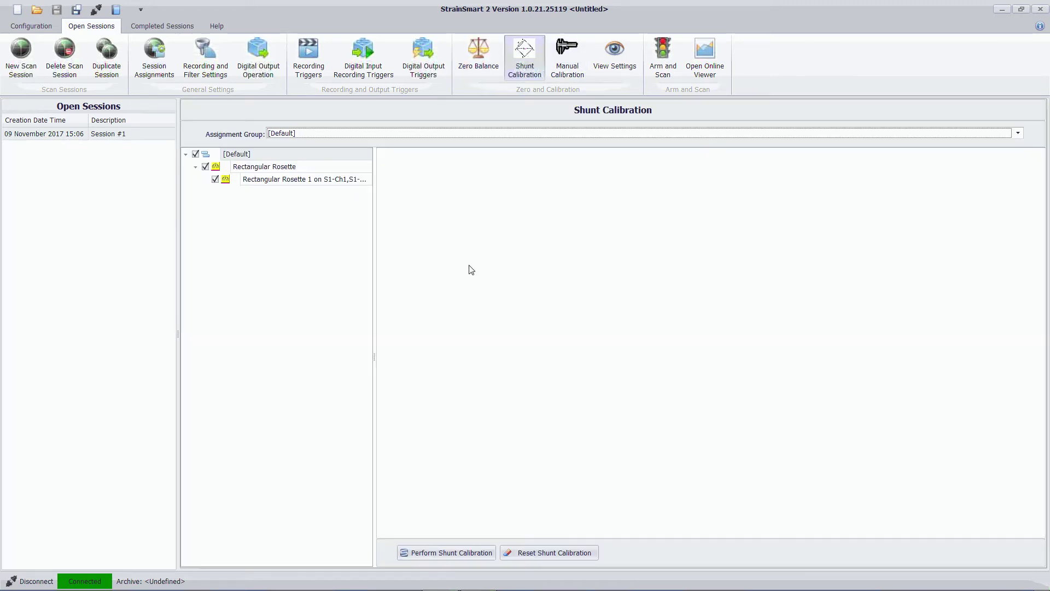
{"action": "left_click", "coordinate": [457, 553]}
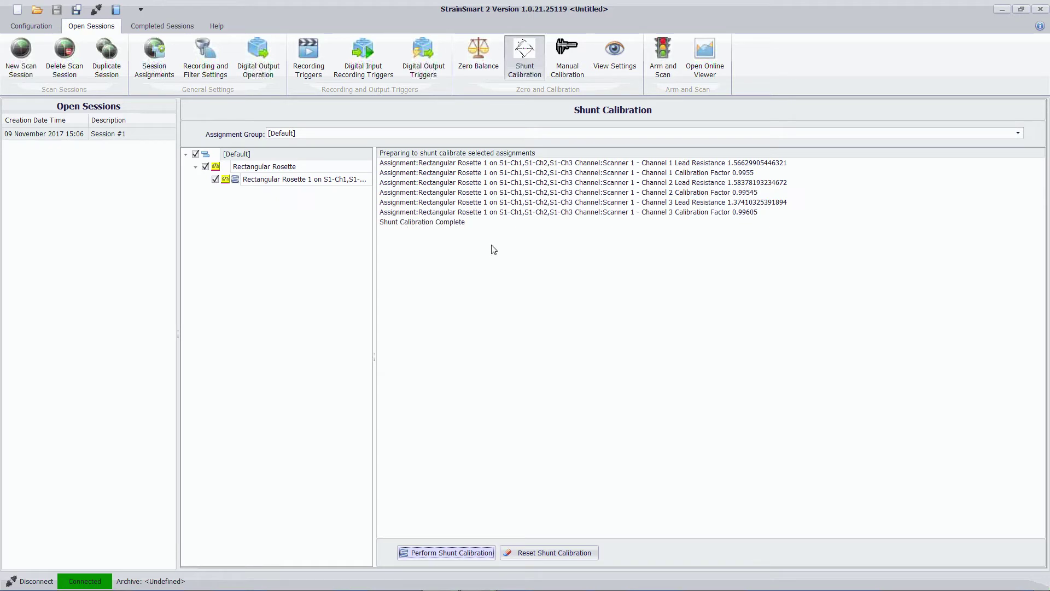
{"action": "left_click", "coordinate": [669, 60]}
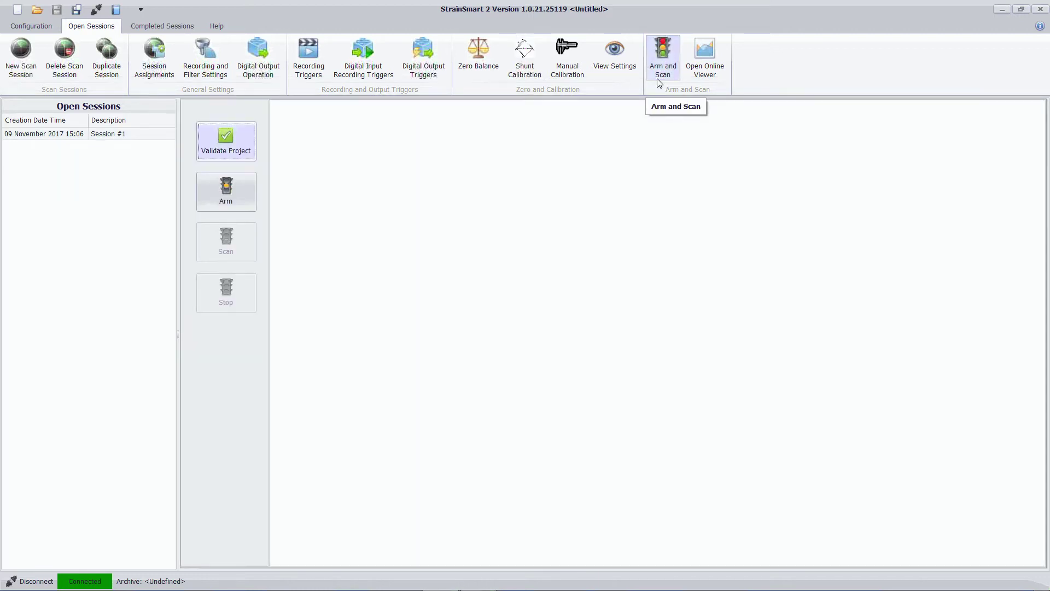
- Validate the project, arm the hardware and start scanning Session #1 without recording
{"action": "left_click", "coordinate": [229, 139]}
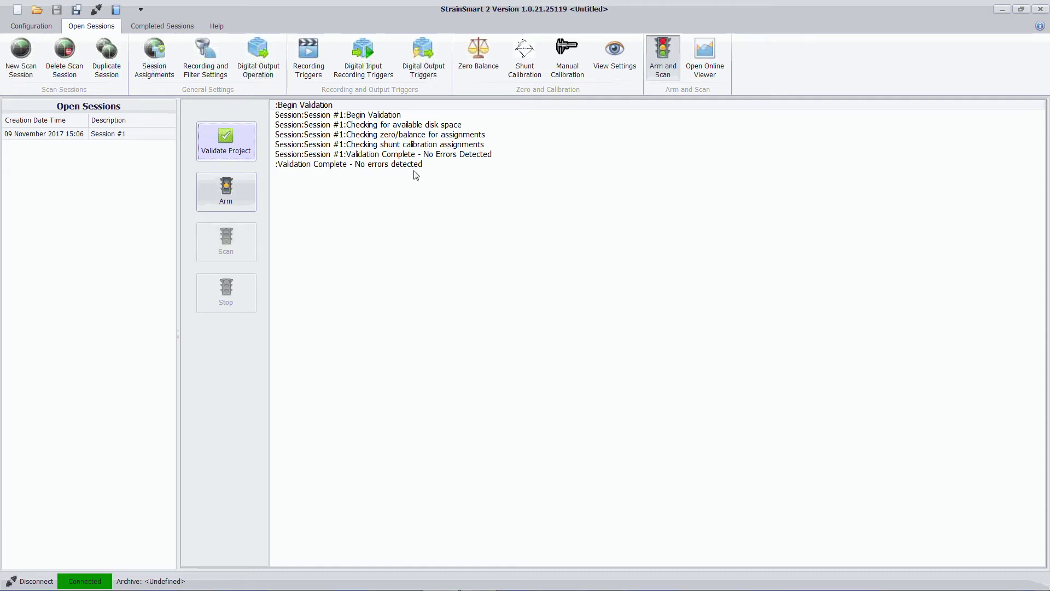
{"action": "left_click", "coordinate": [235, 193]}
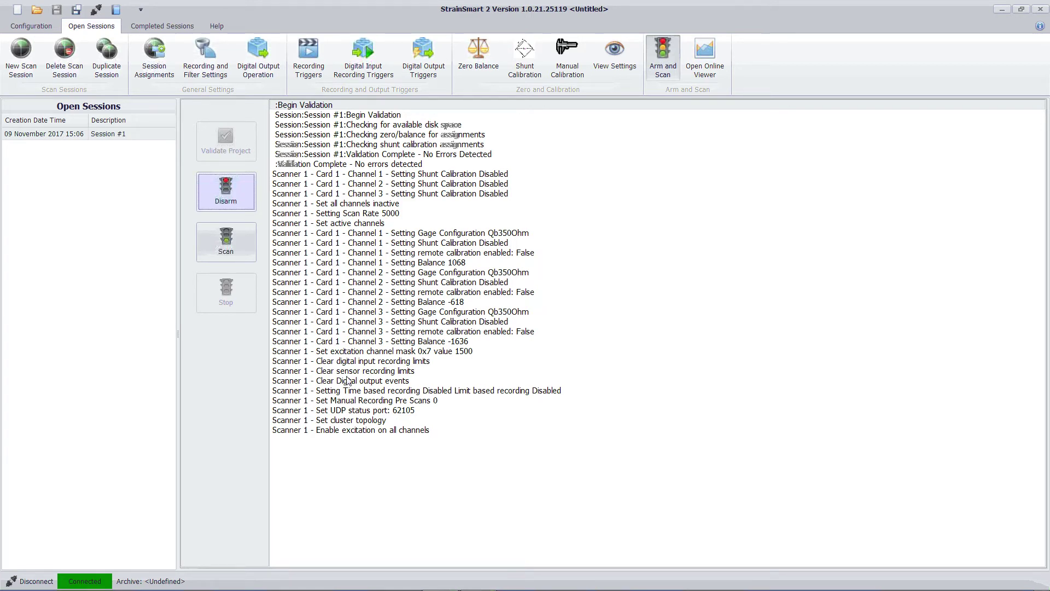
{"action": "left_click", "coordinate": [227, 241]}
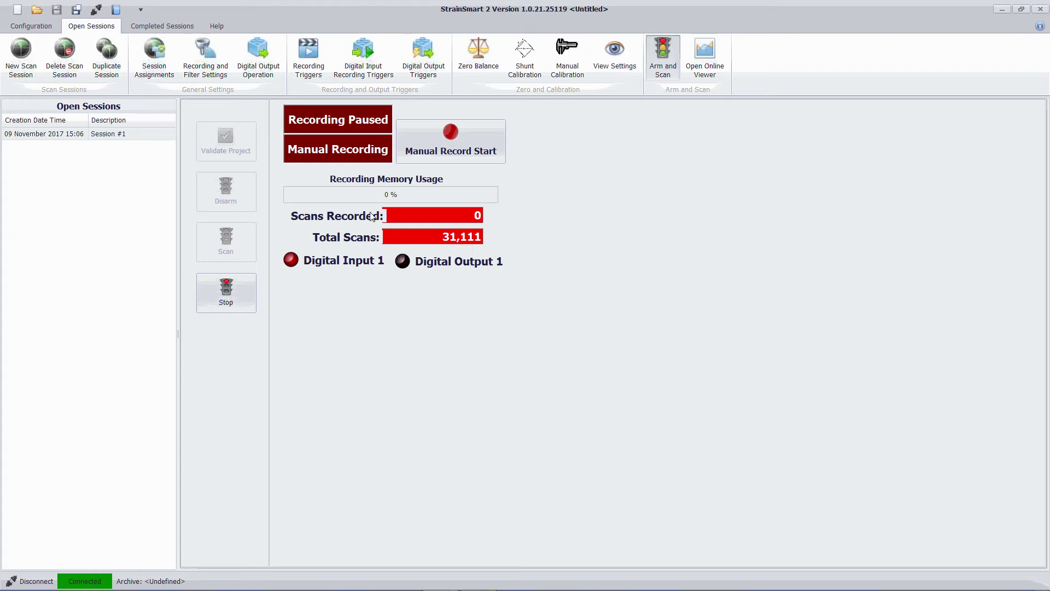
- Manually record 134,591 scans, then stop the scan
{"action": "left_click", "coordinate": [455, 136]}
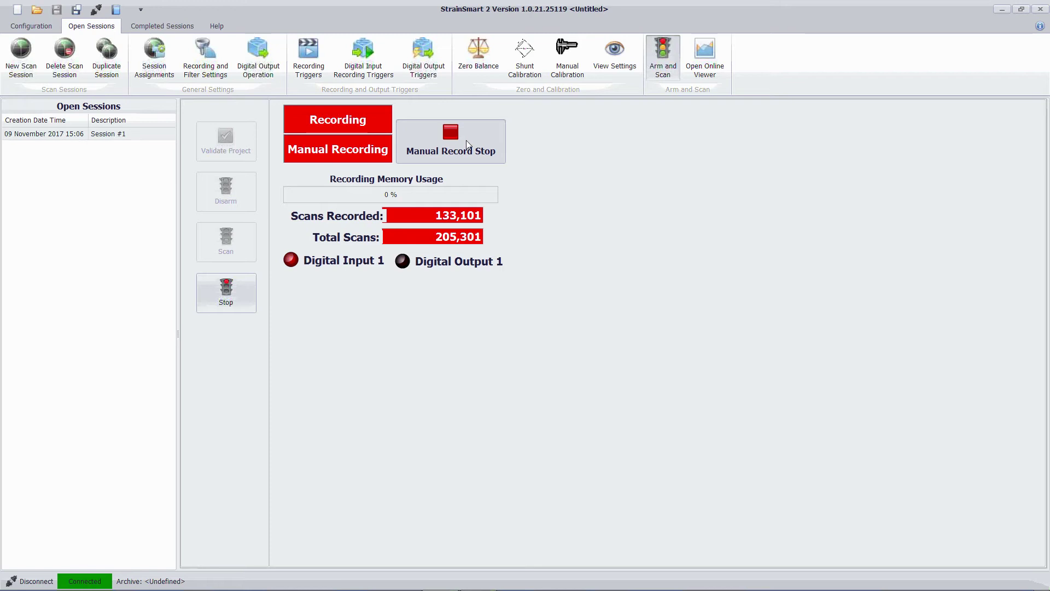
{"action": "left_click", "coordinate": [466, 140]}
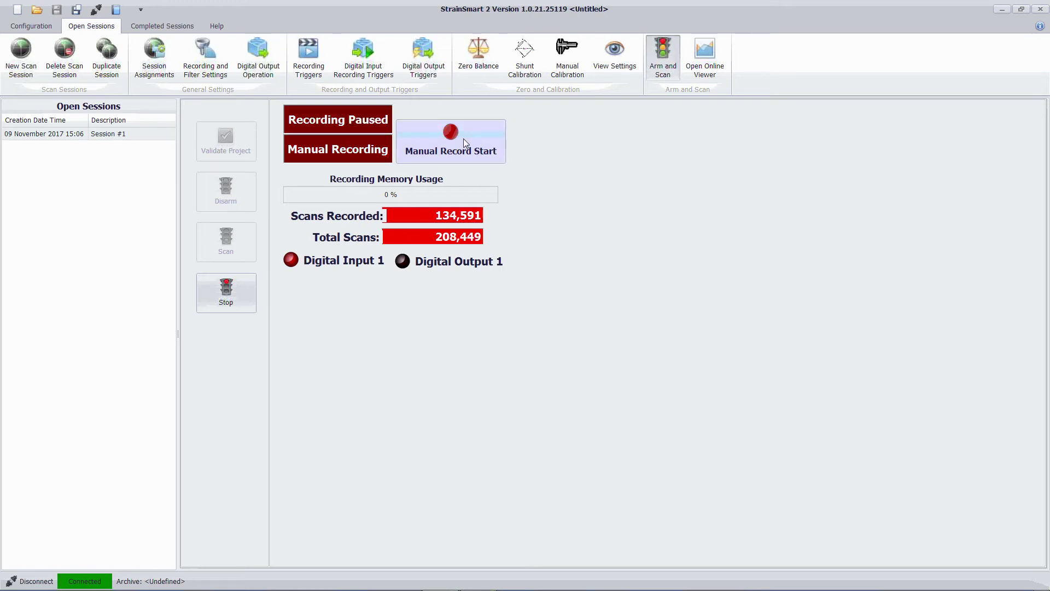
{"action": "left_click", "coordinate": [226, 295]}
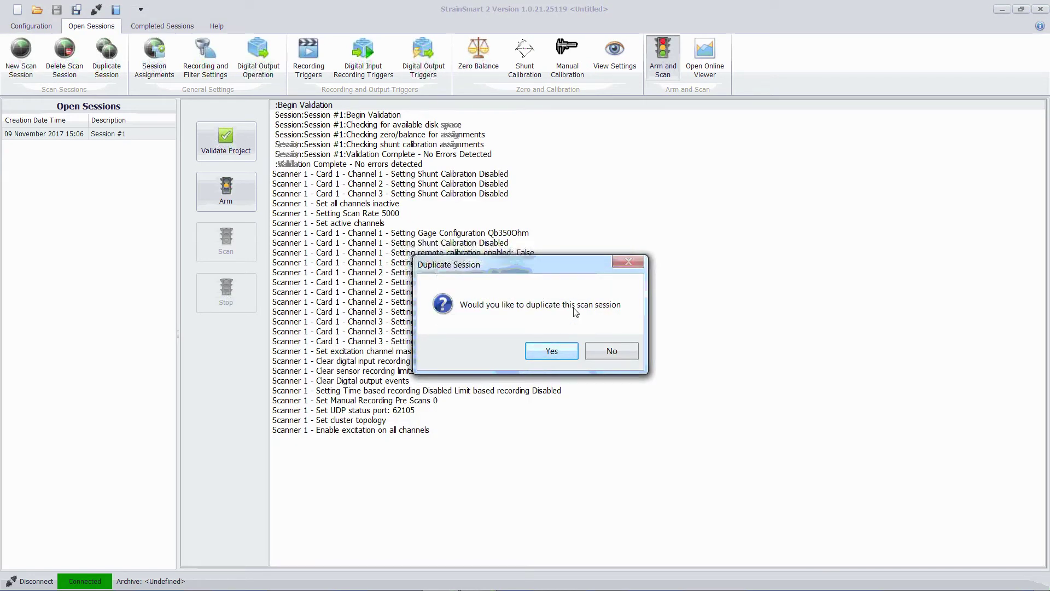
- Accept duplicating the session as Session #2 and view Session #1 under Completed Sessions
{"action": "left_click", "coordinate": [552, 353]}
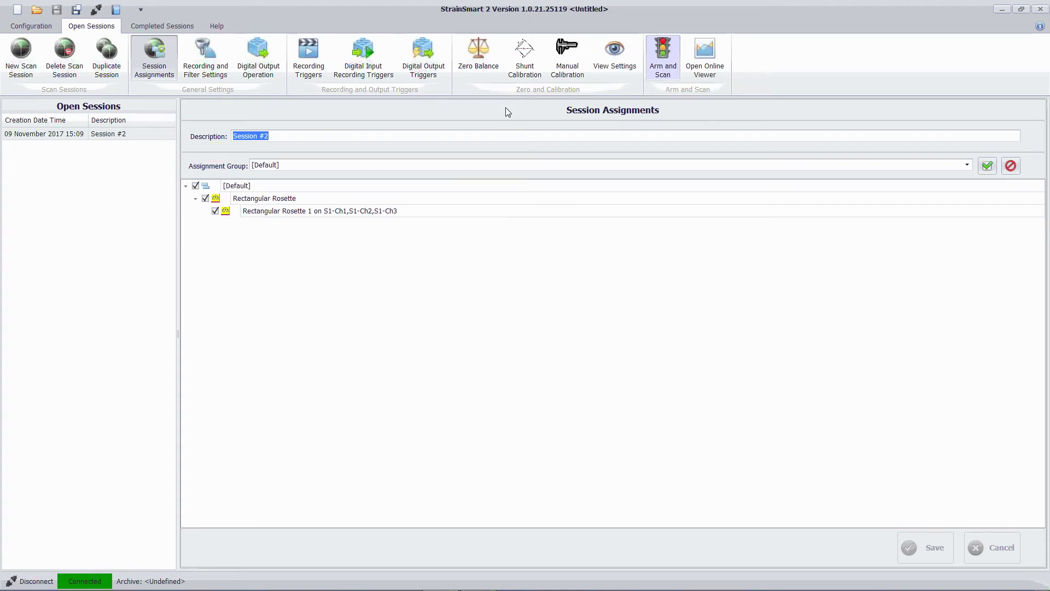
{"action": "left_click", "coordinate": [149, 27]}
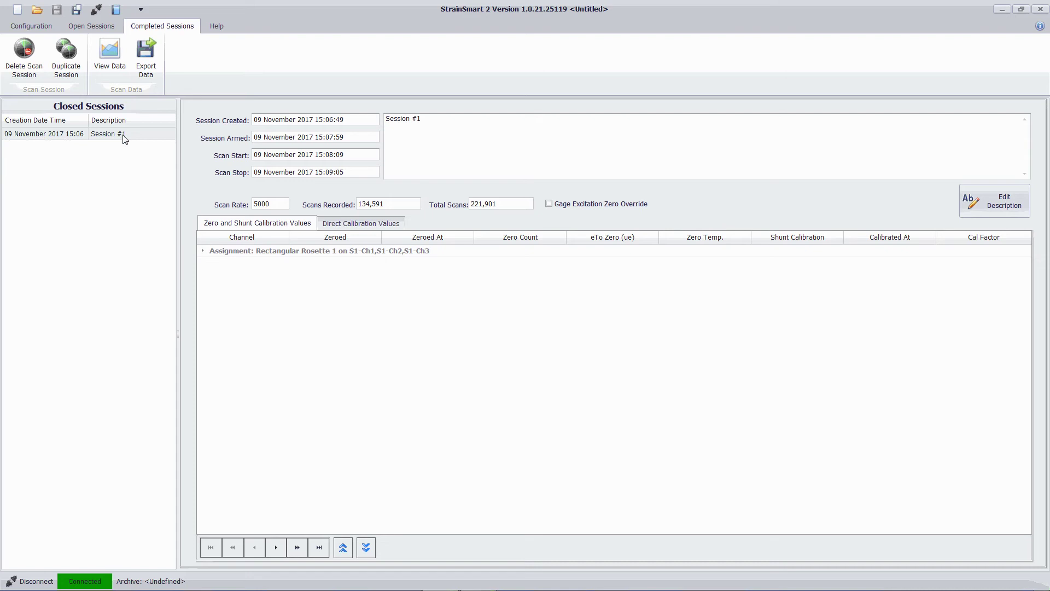
- Select Session #1 and show its data for the [Default] assignment as a Min/Max Principal Strain grid
{"action": "left_click", "coordinate": [64, 137]}
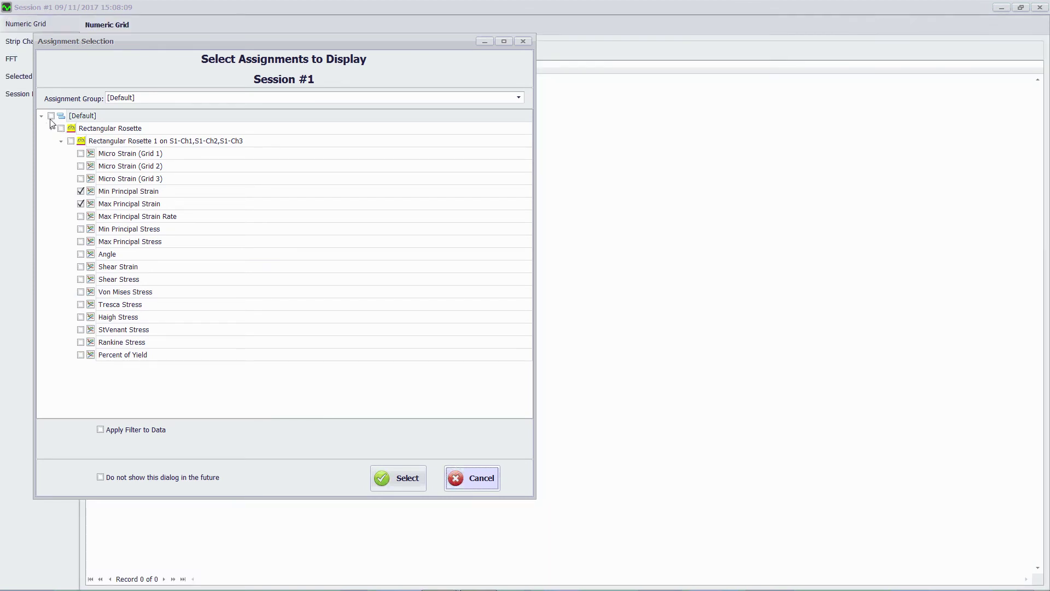
{"action": "left_click", "coordinate": [51, 116]}
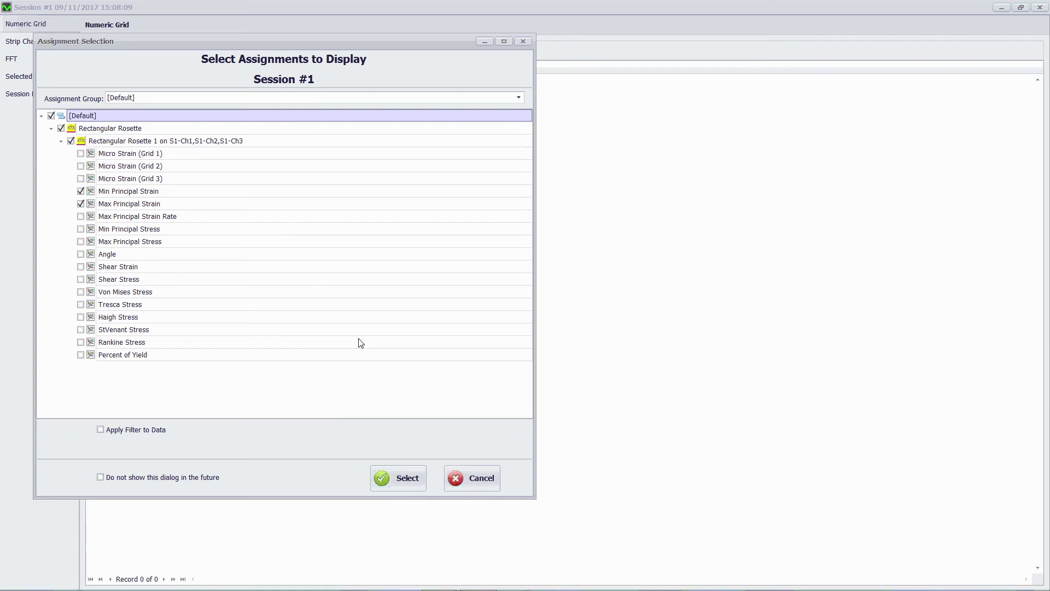
{"action": "left_click", "coordinate": [408, 479]}
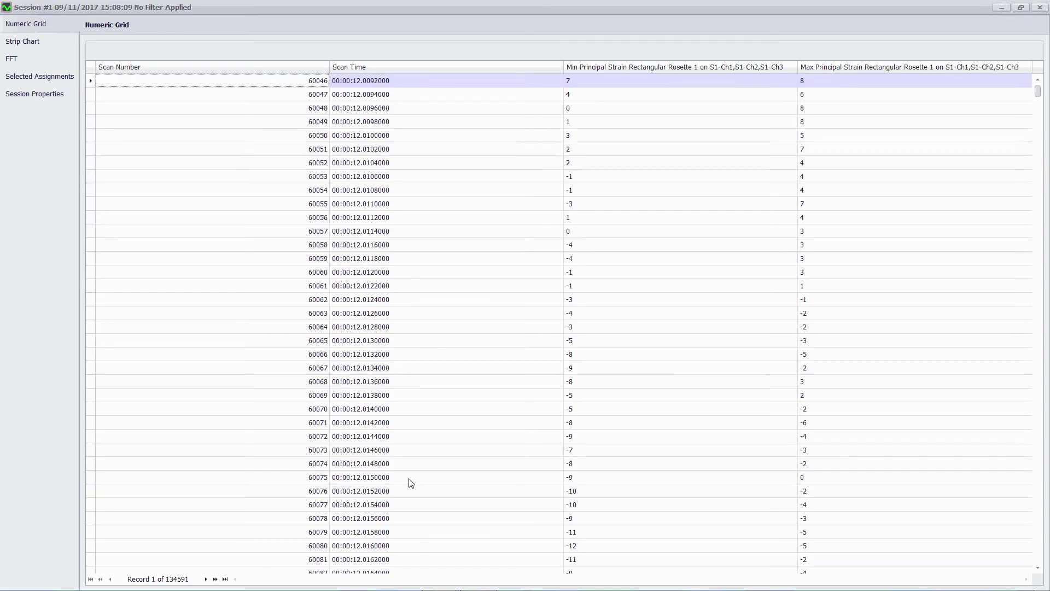
- Show Session #1 as a strip chart and zoom into the strain dips near 29 s and 33 s
{"action": "left_click", "coordinate": [29, 43]}
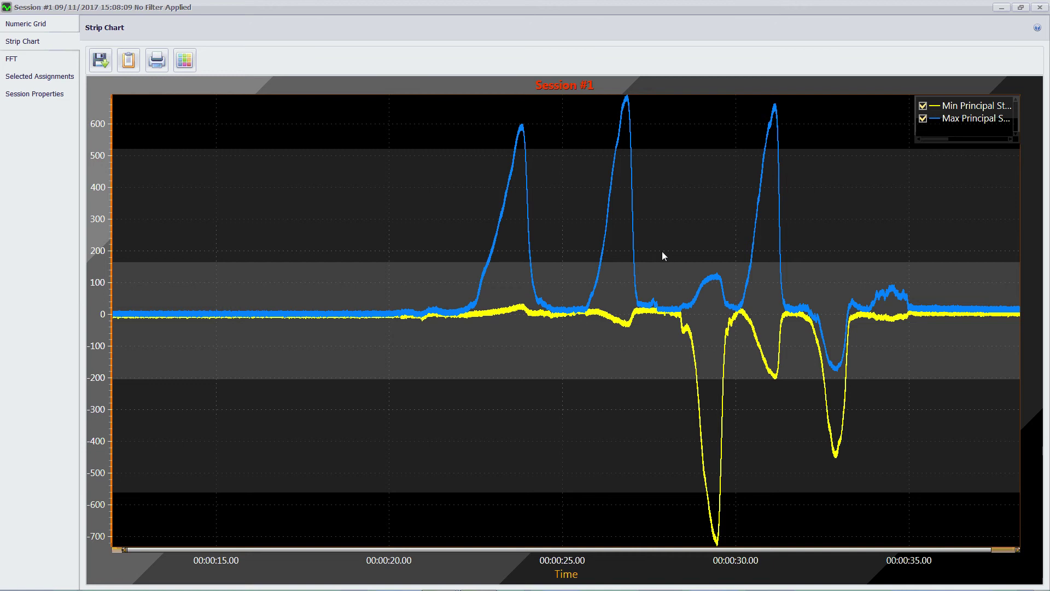
{"action": "left_click_drag", "start_coordinate": [660, 247], "coordinate": [767, 567]}
{"action": "left_click_drag", "start_coordinate": [743, 385], "coordinate": [671, 372]}
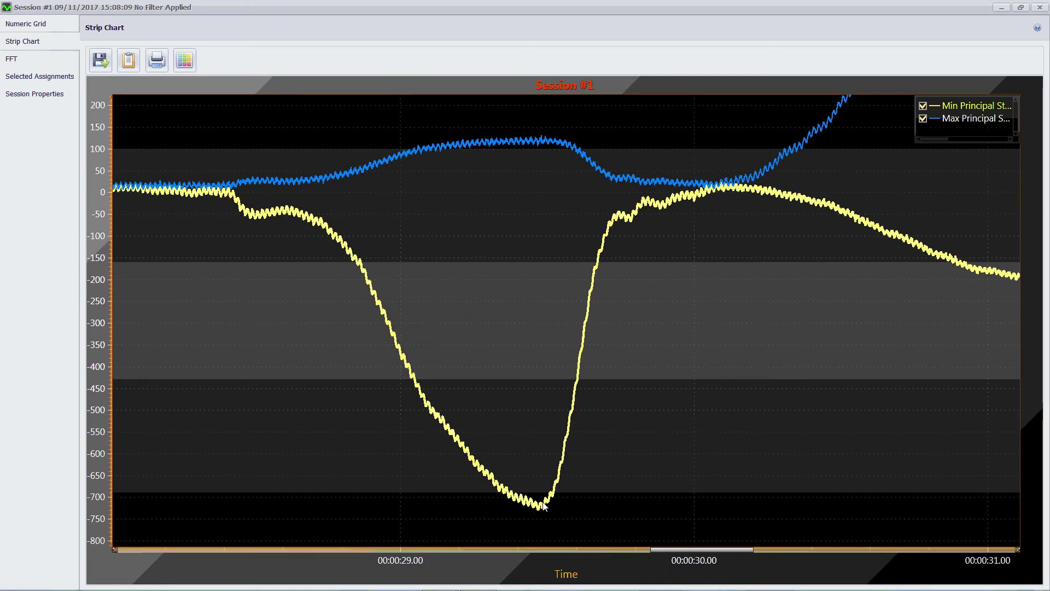
{"action": "mouse_move", "coordinate": [543, 506]}
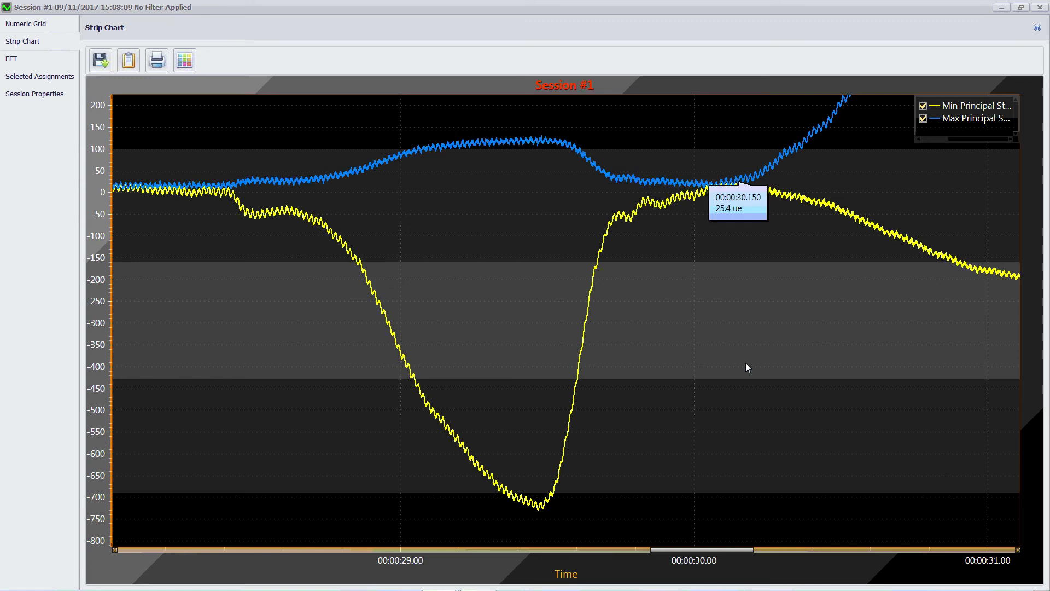
{"action": "left_click_drag", "start_coordinate": [747, 362], "coordinate": [688, 316]}
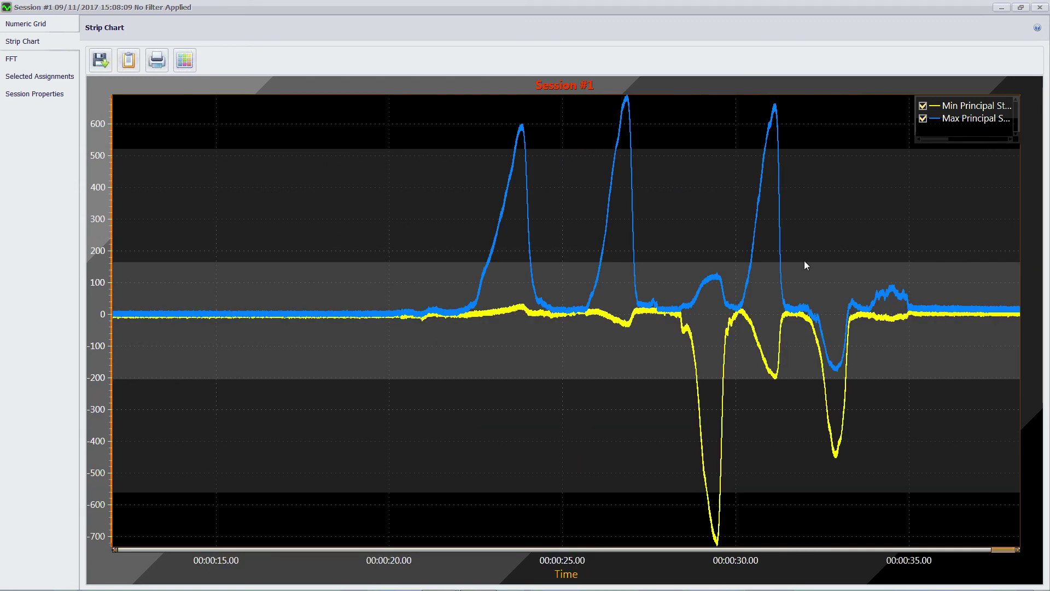
{"action": "left_click_drag", "start_coordinate": [801, 260], "coordinate": [886, 496]}
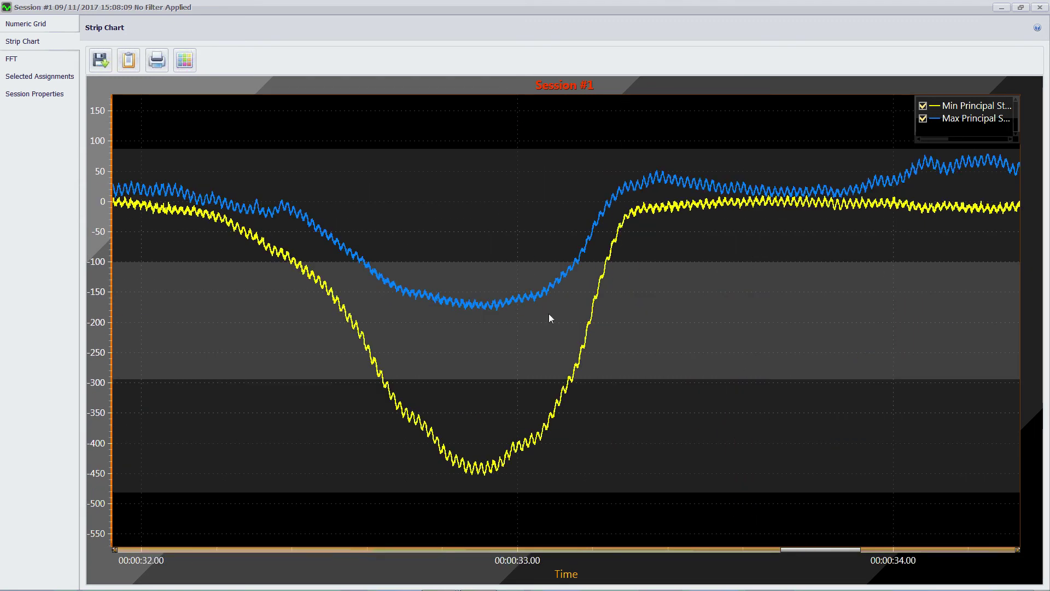
{"action": "left_click_drag", "start_coordinate": [241, 327], "coordinate": [582, 352]}
{"action": "left_click_drag", "start_coordinate": [601, 389], "coordinate": [548, 359]}
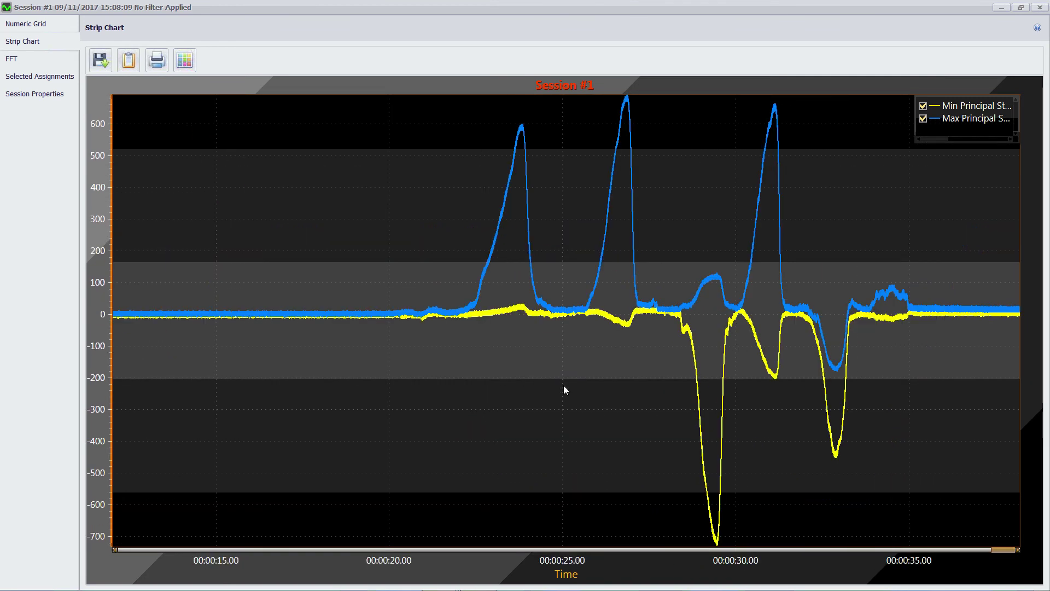
- Select and deselect the Max Principal Strain trace, then close the data viewer
{"action": "left_click", "coordinate": [974, 118]}
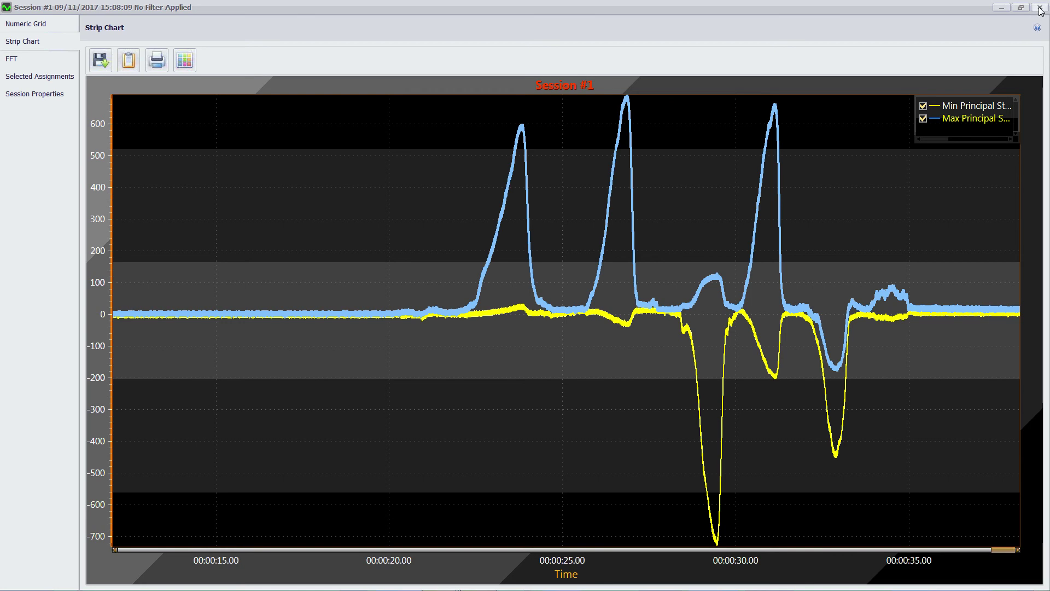
{"action": "left_click", "coordinate": [544, 393]}
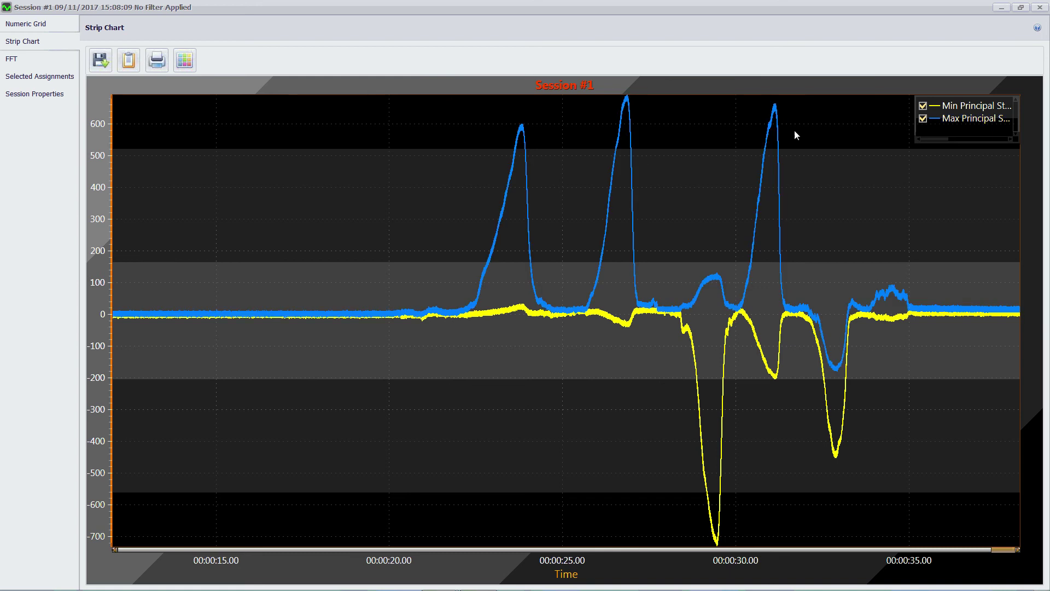
{"action": "left_click", "coordinate": [1040, 7]}
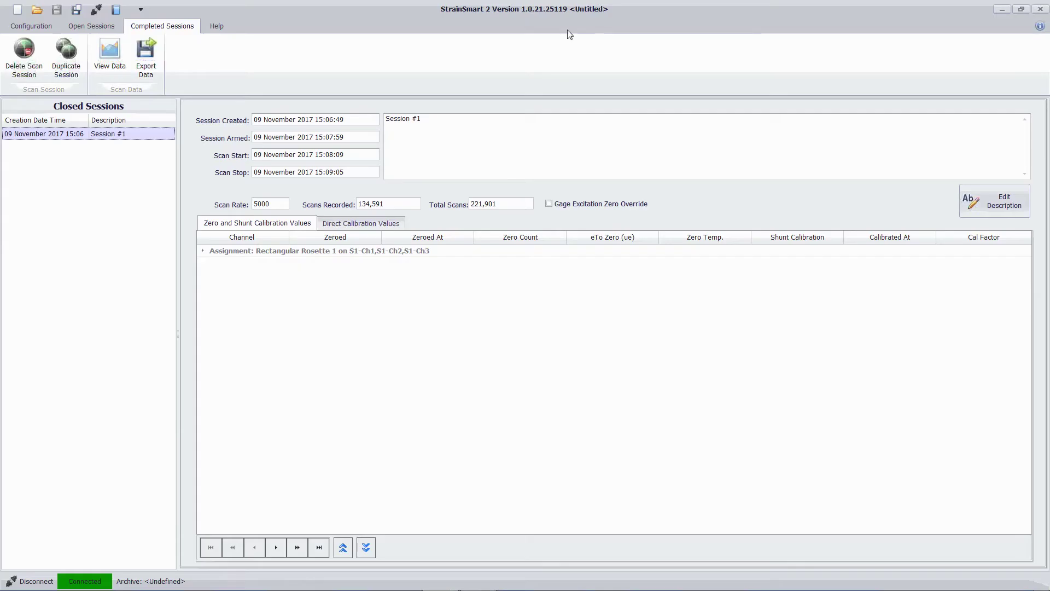
- Export Session #1's [Default] assignment data in Excel format
{"action": "left_click", "coordinate": [145, 54]}
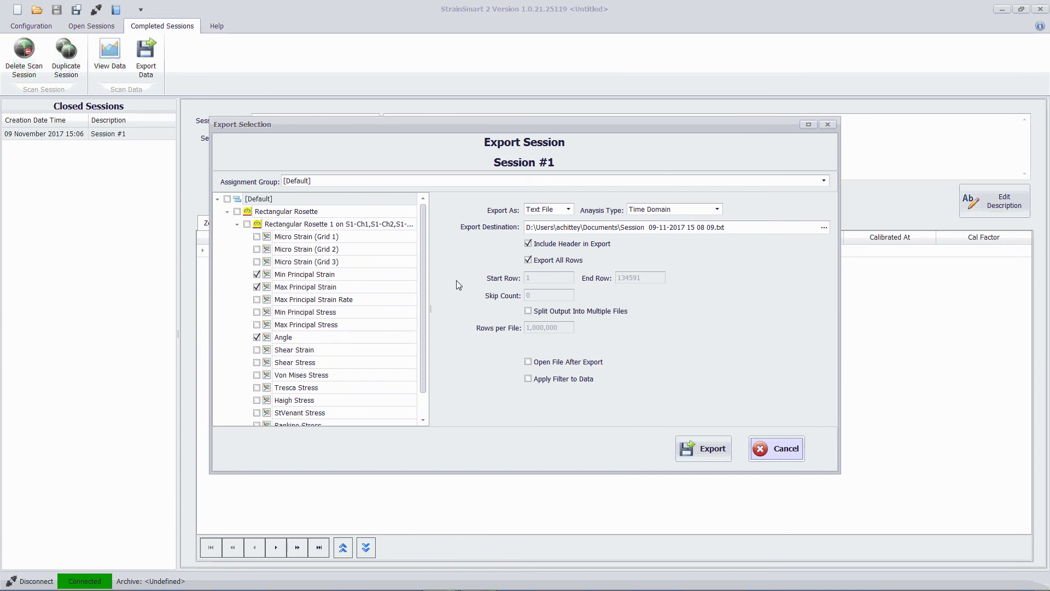
{"action": "left_click", "coordinate": [227, 199]}
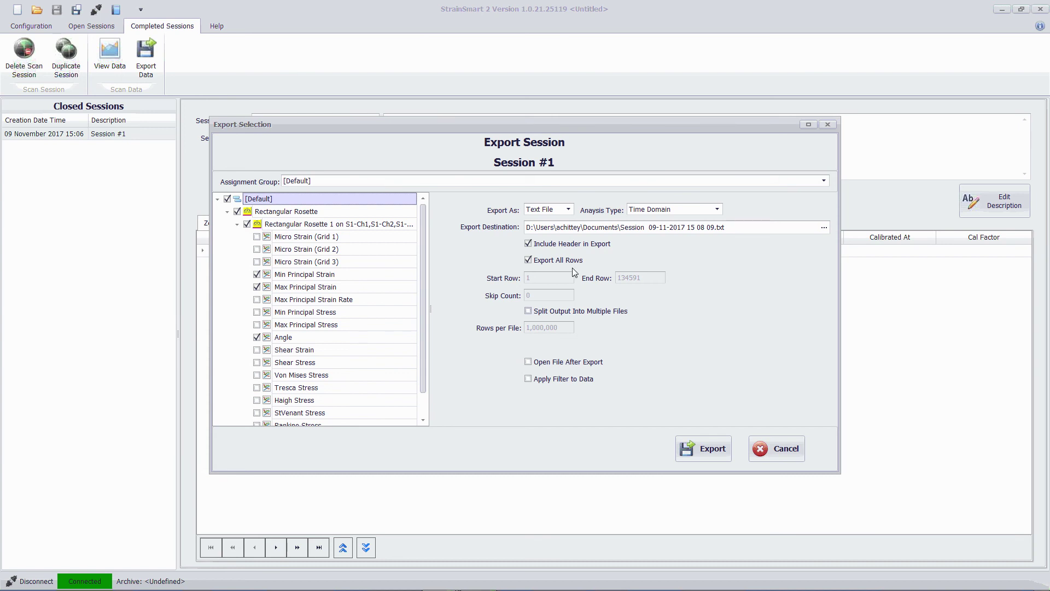
{"action": "left_click", "coordinate": [568, 210]}
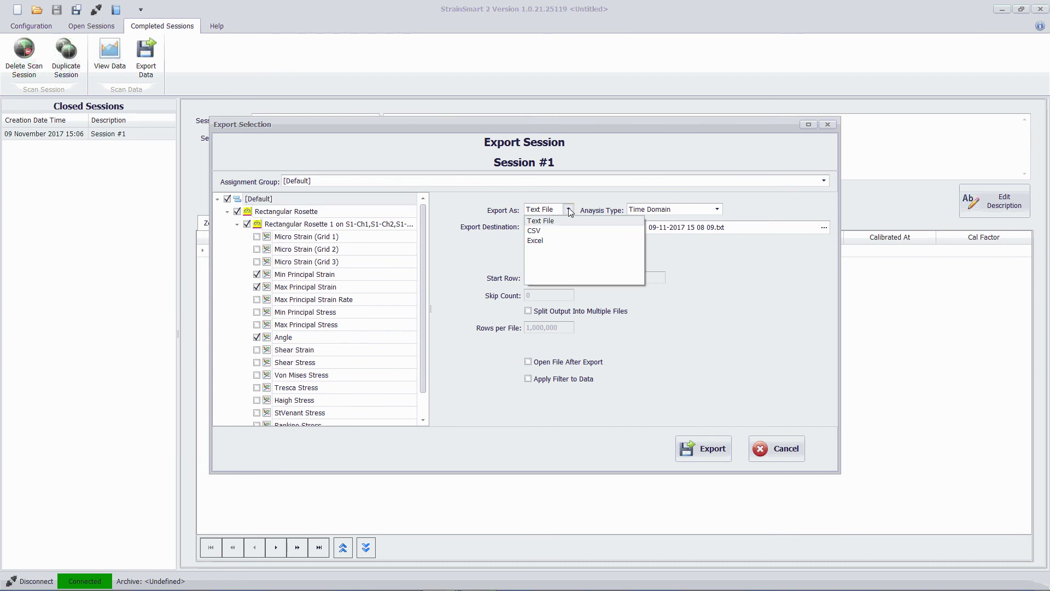
{"action": "left_click", "coordinate": [536, 240]}
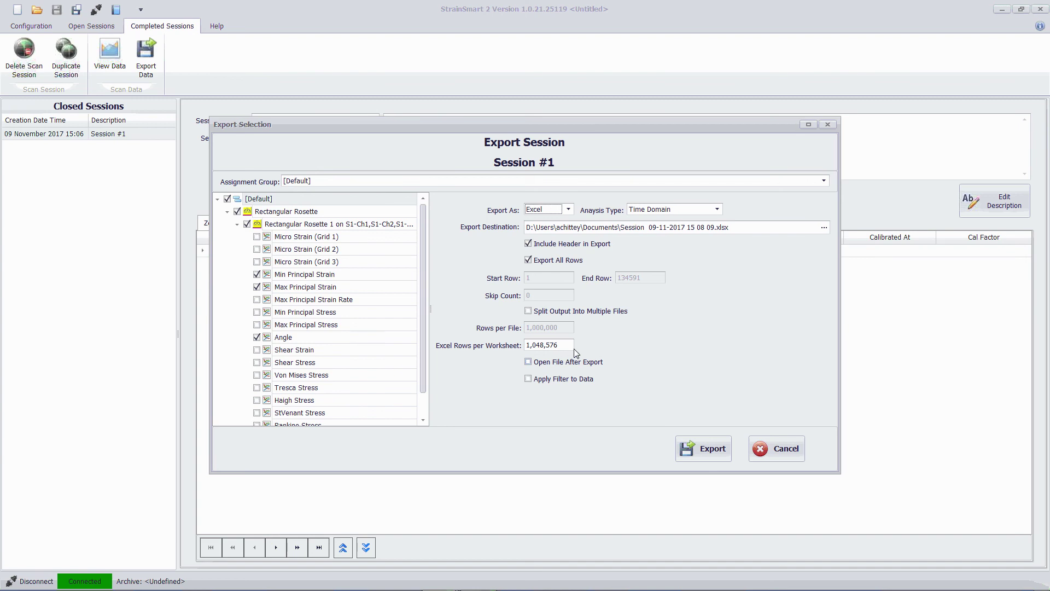
{"action": "left_click", "coordinate": [704, 455]}
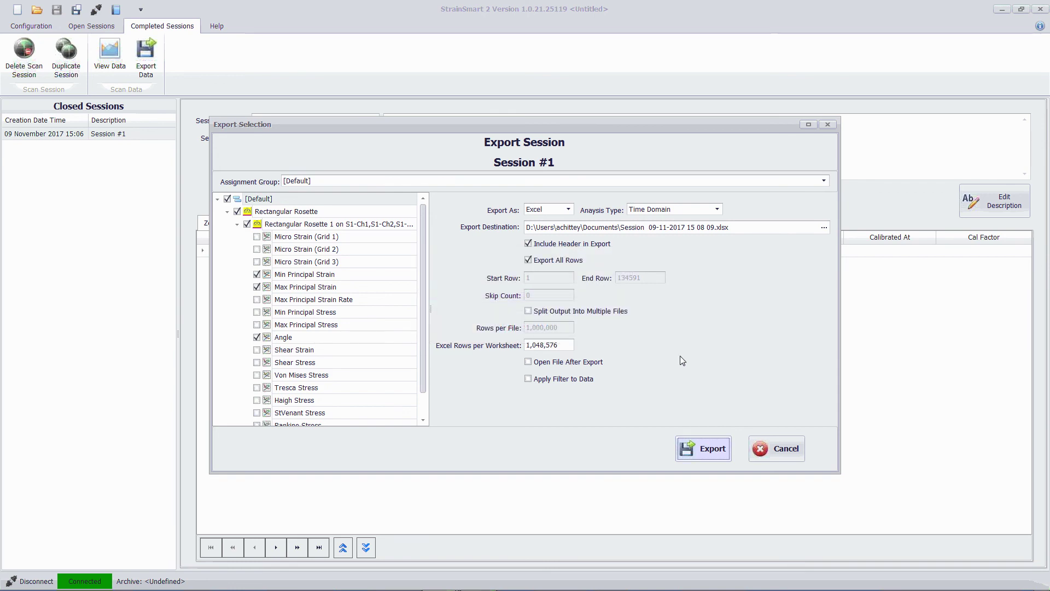
- Cancel the Export Selection dialog to return to the exported Session #1
{"action": "left_click", "coordinate": [779, 451]}
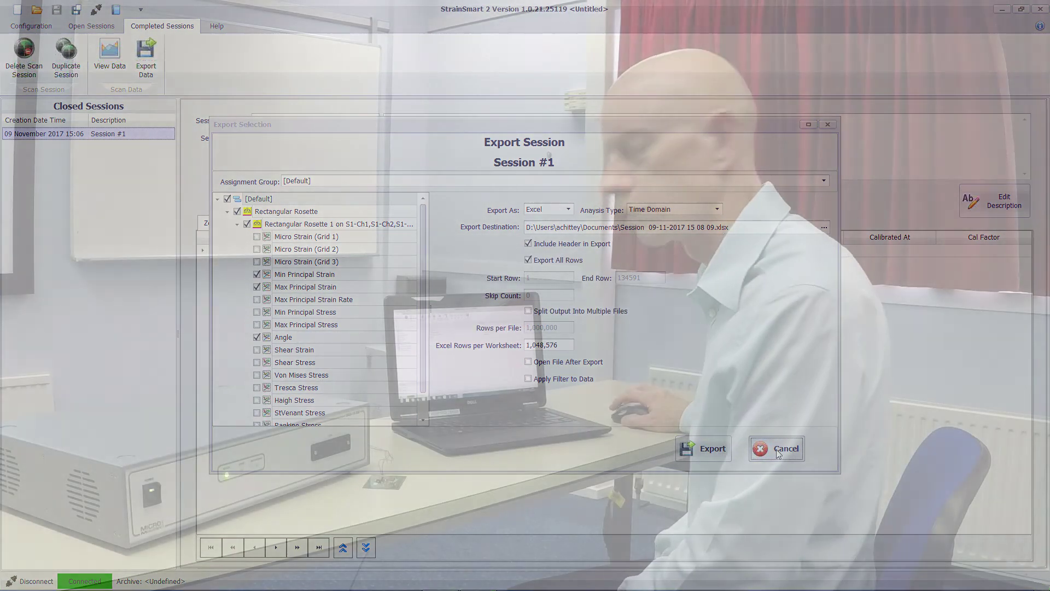